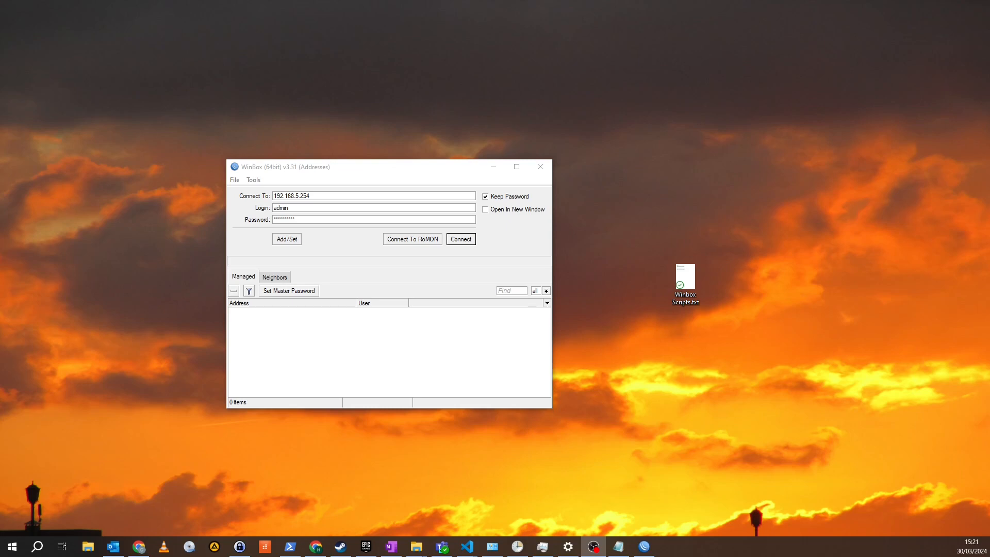
Connect to the router at 192.168.5.254 with the saved admin login
{"action": "left_click_drag", "start_coordinate": [298, 172], "coordinate": [335, 132]}
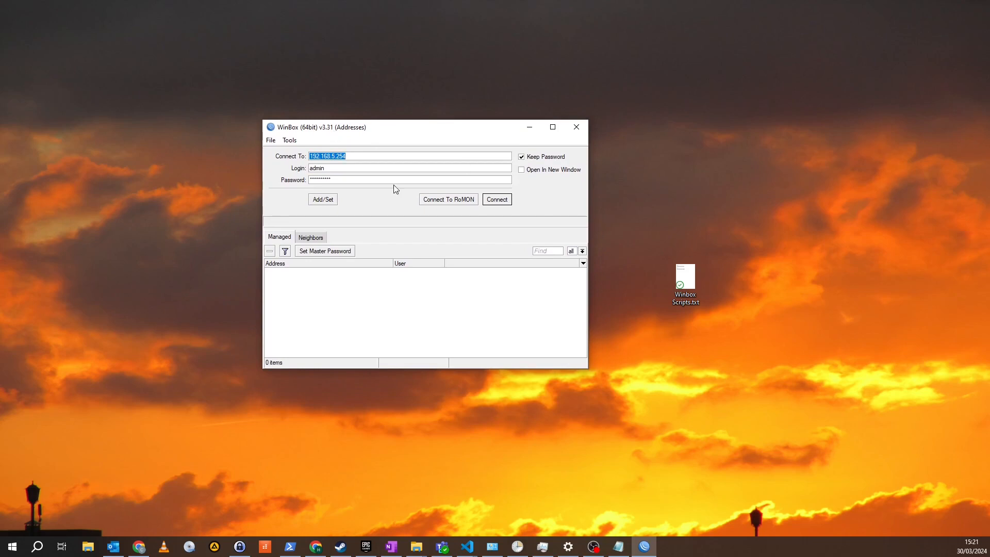
{"action": "left_click", "coordinate": [498, 199]}
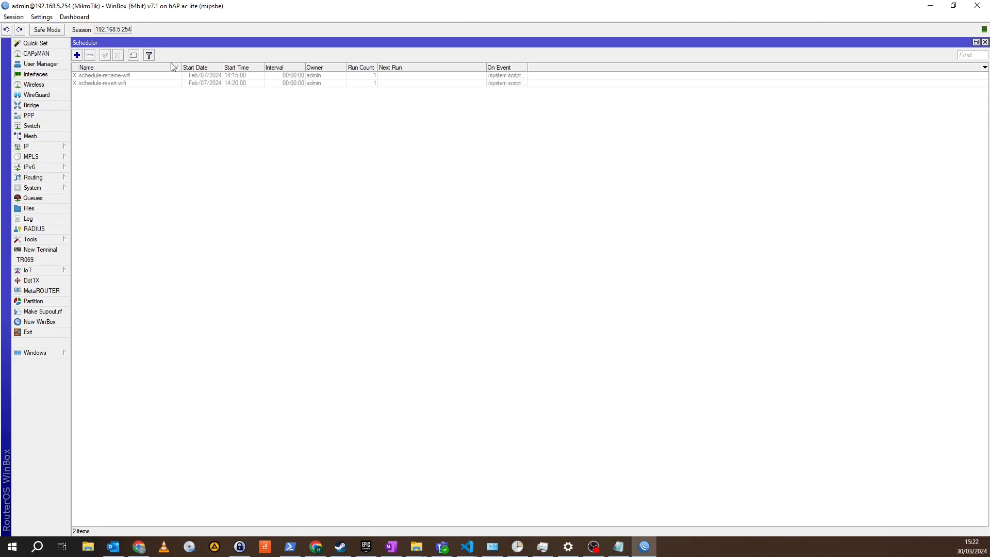
Review the names, bands and SSIDs of the router's wireless interfaces, then close the list
{"action": "left_click", "coordinate": [41, 86]}
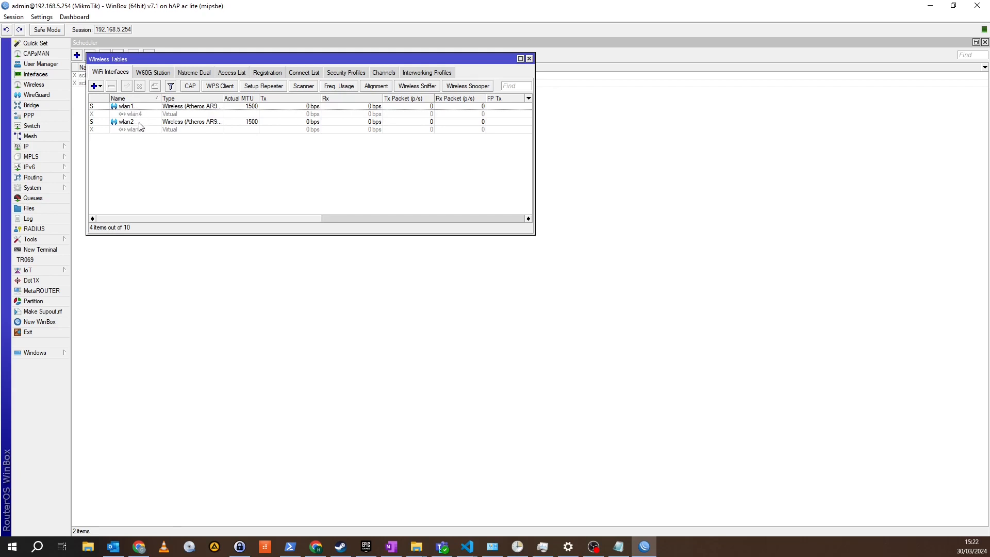
{"action": "left_click_drag", "start_coordinate": [313, 222], "coordinate": [515, 220]}
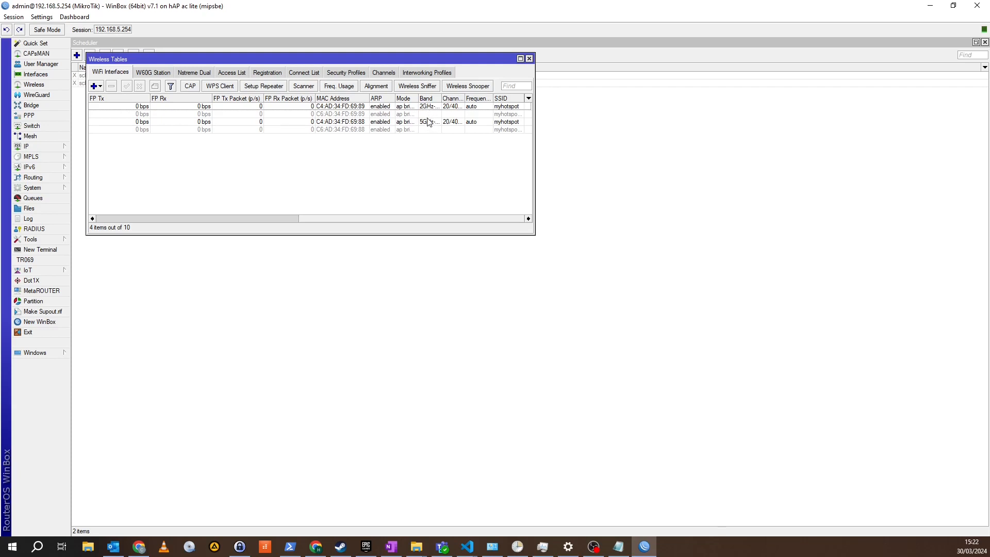
{"action": "left_click_drag", "start_coordinate": [472, 218], "coordinate": [253, 222]}
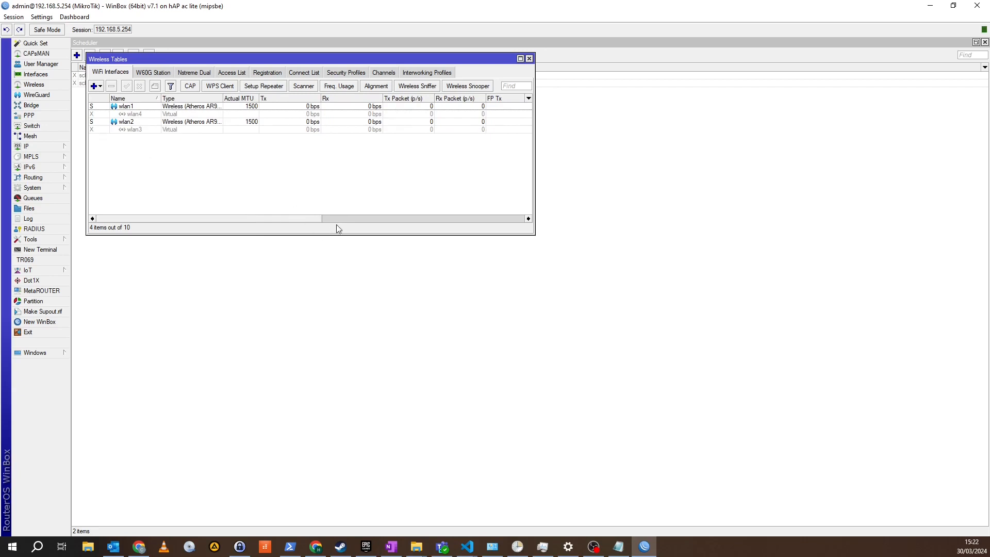
{"action": "left_click_drag", "start_coordinate": [308, 219], "coordinate": [256, 225]}
{"action": "left_click", "coordinate": [528, 58]}
Examine the source of the rename-wifi and revert-wifi system scripts without changing them
{"action": "left_click", "coordinate": [51, 191]}
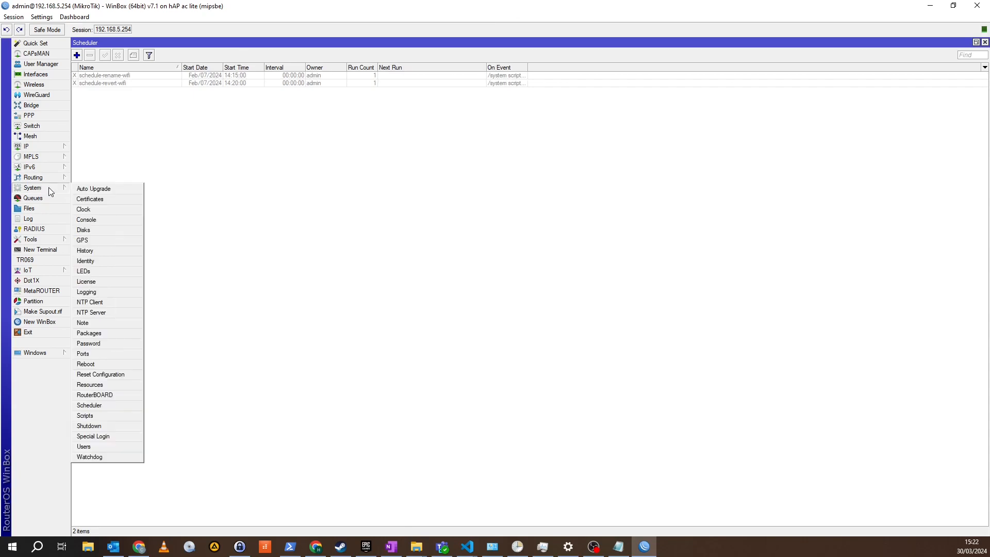
{"action": "left_click", "coordinate": [134, 417]}
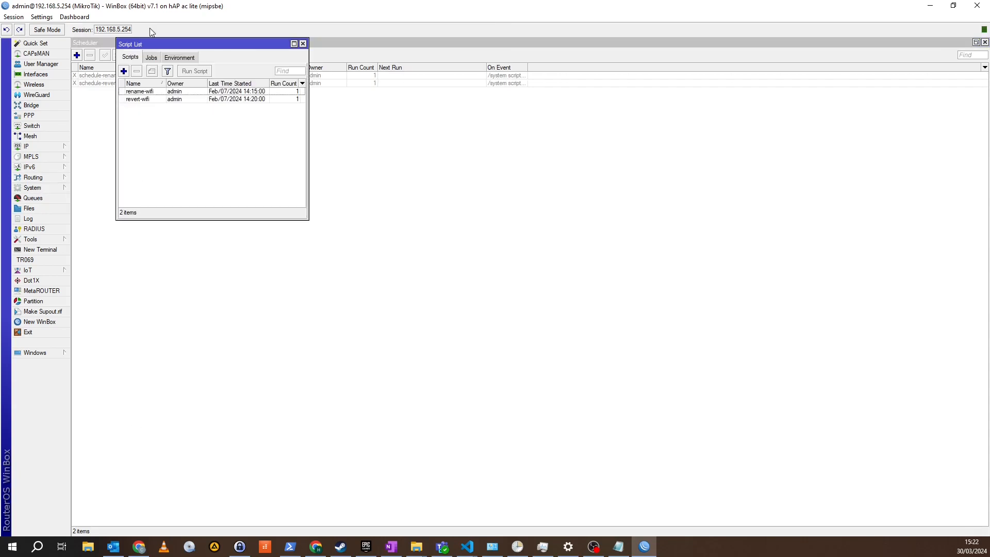
{"action": "left_click", "coordinate": [151, 93]}
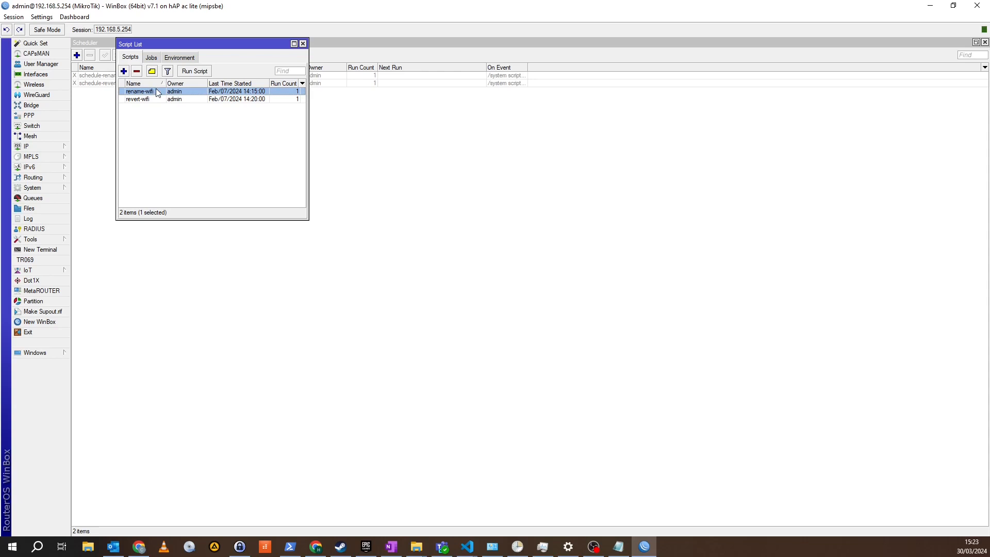
{"action": "double_click", "coordinate": [157, 92]}
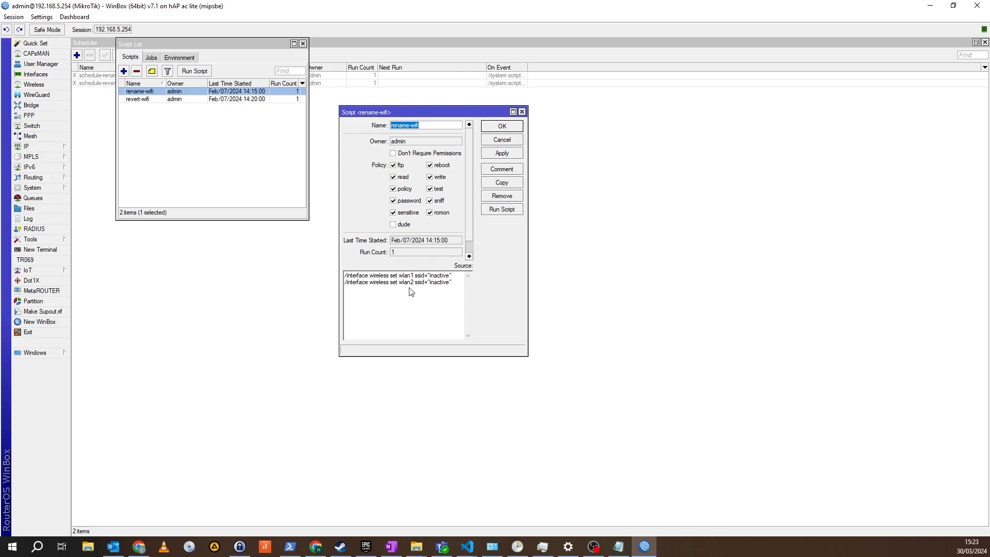
{"action": "left_click", "coordinate": [513, 142]}
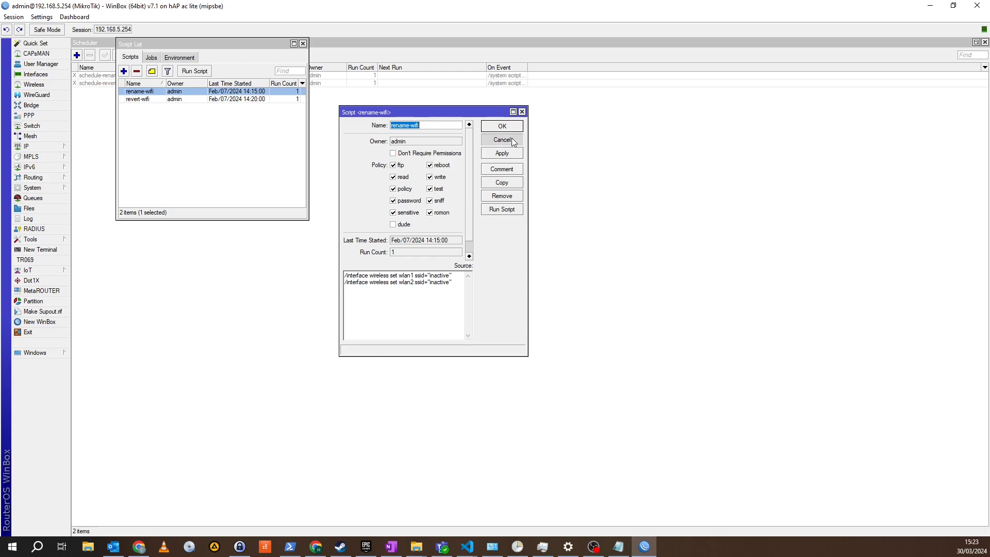
{"action": "double_click", "coordinate": [139, 98]}
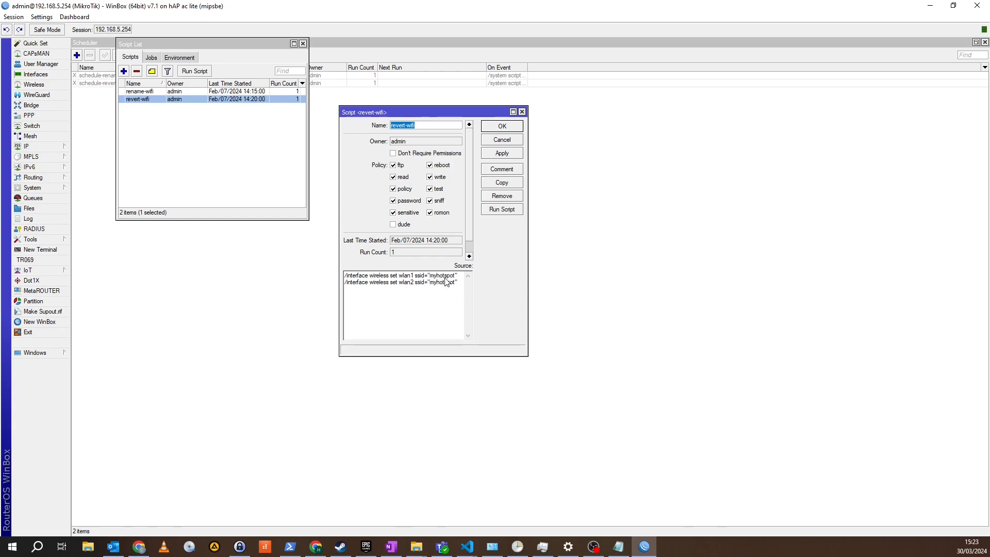
{"action": "left_click", "coordinate": [510, 140]}
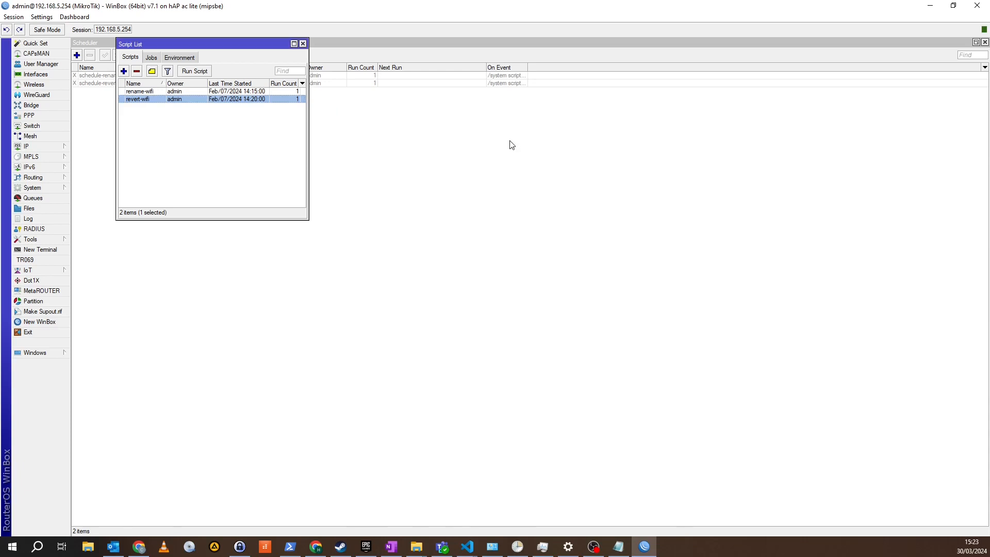
{"action": "left_click", "coordinate": [302, 43]}
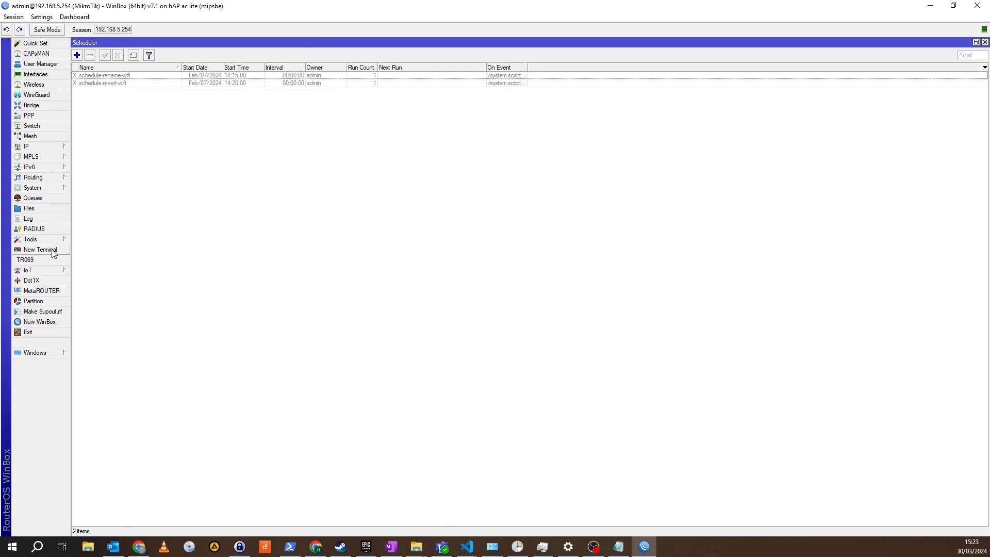
Reopen the system scheduler and enable both the schedule-rename-wifi and schedule-revert-wifi entries
{"action": "left_click", "coordinate": [984, 42]}
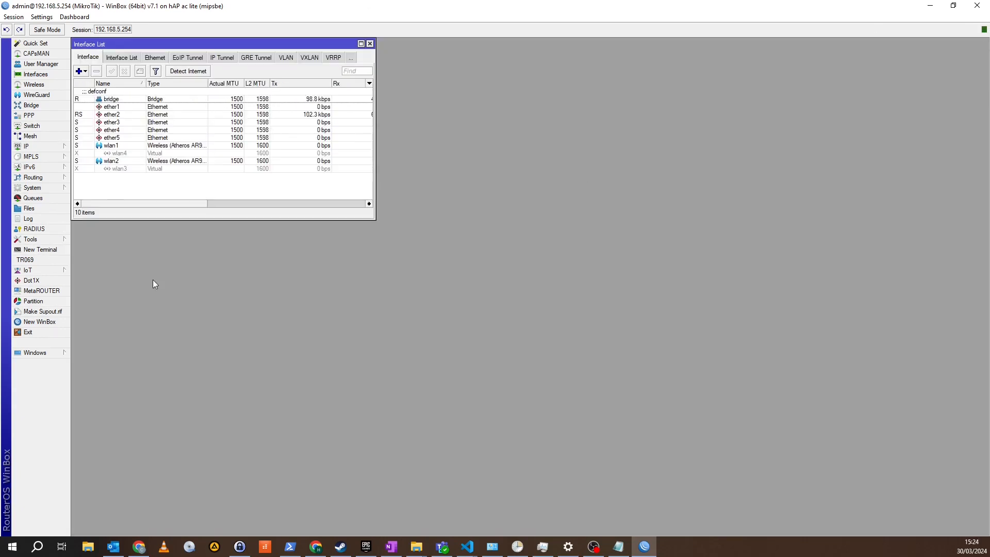
{"action": "left_click", "coordinate": [52, 188]}
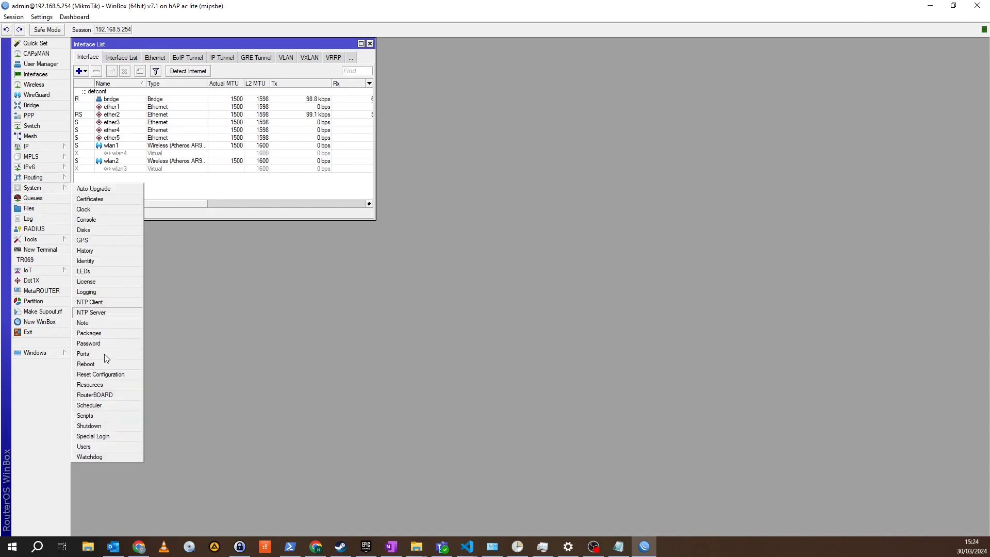
{"action": "left_click", "coordinate": [109, 406]}
{"action": "left_click", "coordinate": [121, 74]}
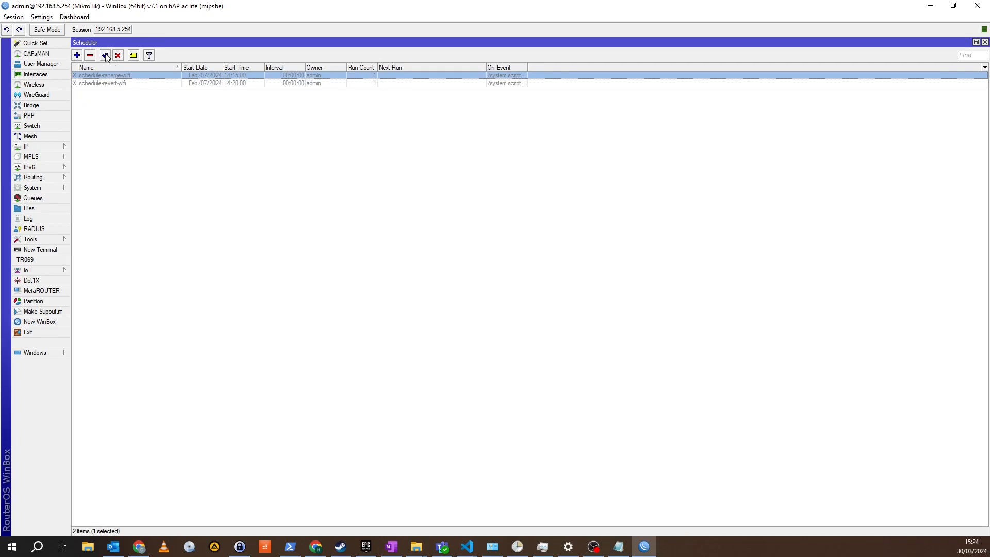
{"action": "left_click", "coordinate": [105, 56]}
{"action": "left_click", "coordinate": [124, 83]}
{"action": "left_click", "coordinate": [105, 55]}
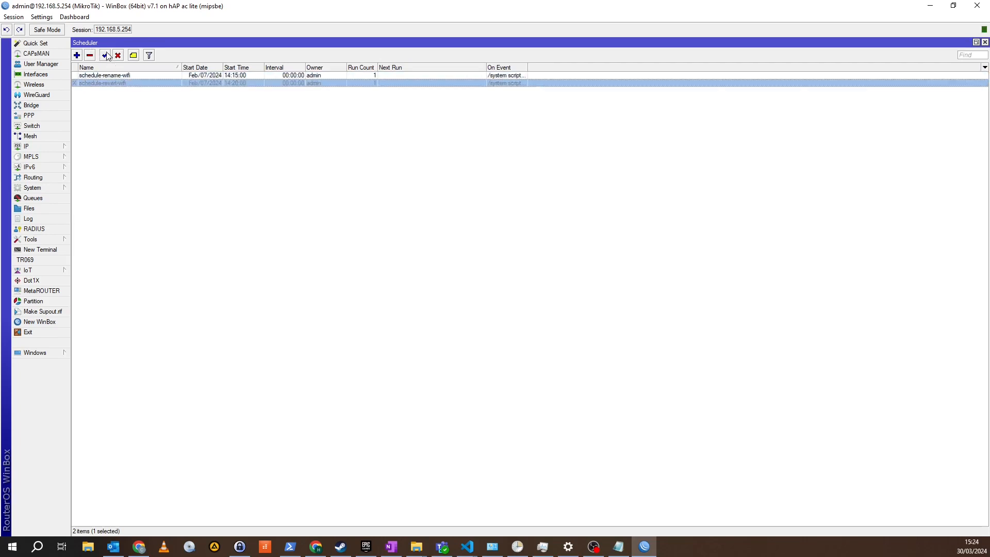
Set the start time of schedule-rename-wifi to 15:25:00 and save the entry
{"action": "left_click", "coordinate": [118, 76]}
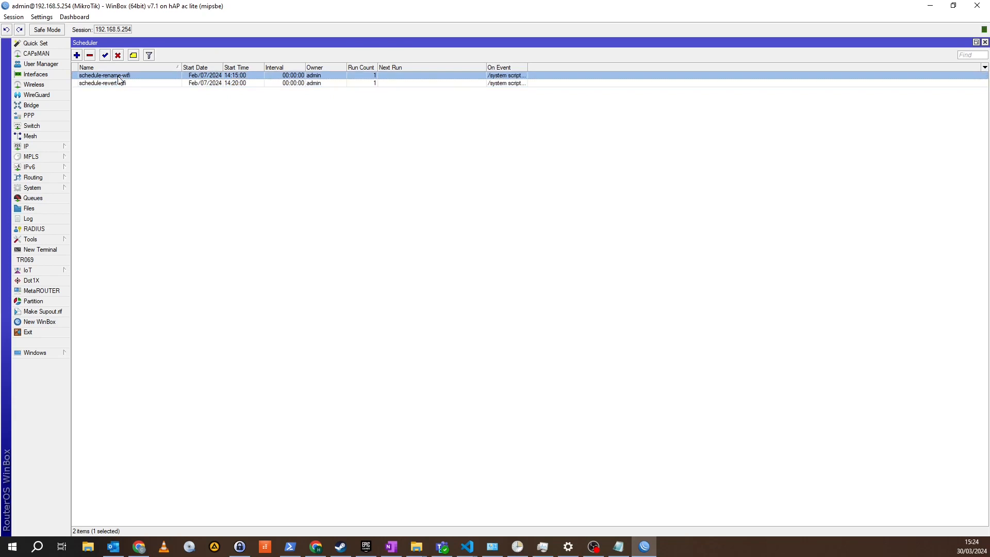
{"action": "double_click", "coordinate": [118, 76]}
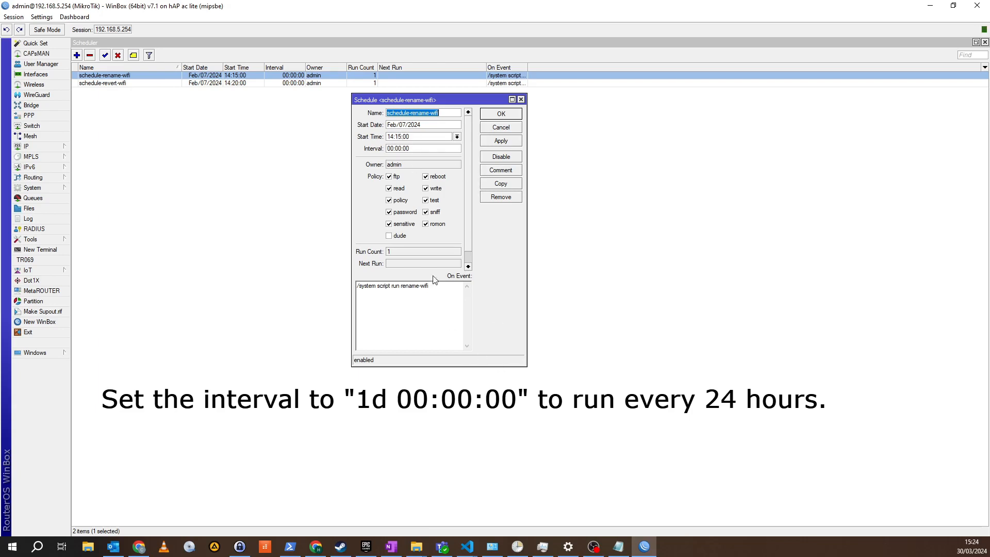
{"action": "left_click", "coordinate": [392, 138]}
{"action": "key", "text": "BackSpace"}
{"action": "type", "text": "5"}
{"action": "left_click", "coordinate": [498, 143]}
{"action": "left_click", "coordinate": [513, 115]}
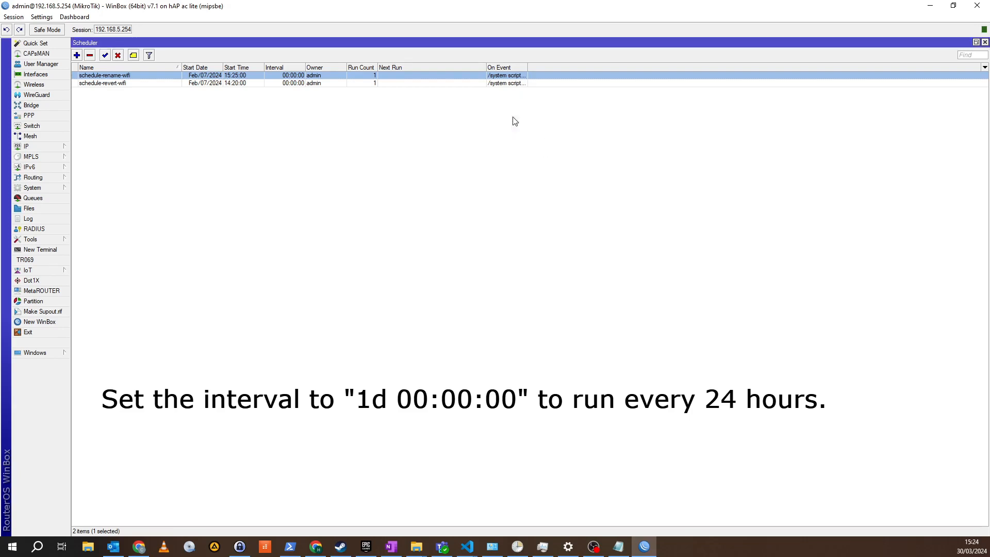
{"action": "left_click", "coordinate": [433, 241]}
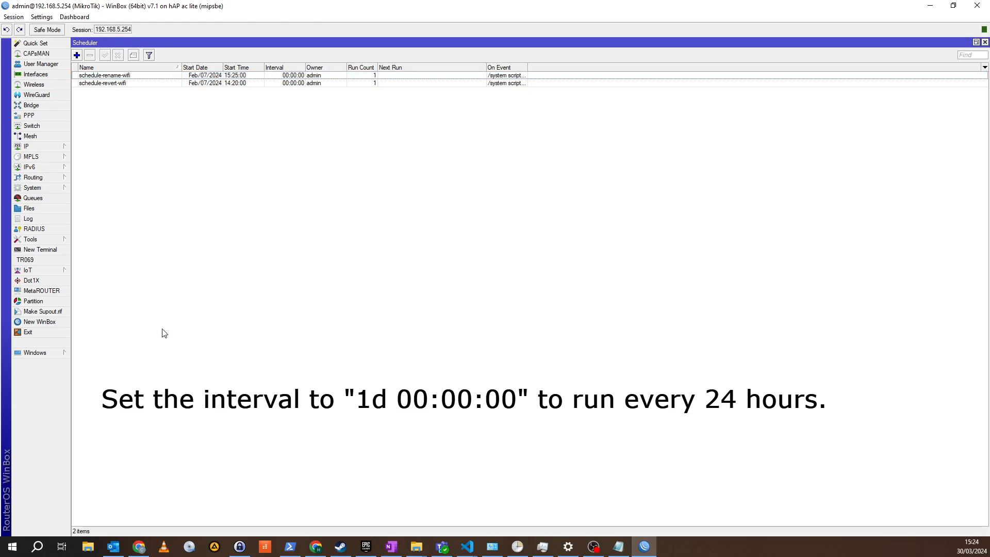
Set the start time of schedule-revert-wifi to 15:26:00 and save the entry
{"action": "double_click", "coordinate": [144, 82]}
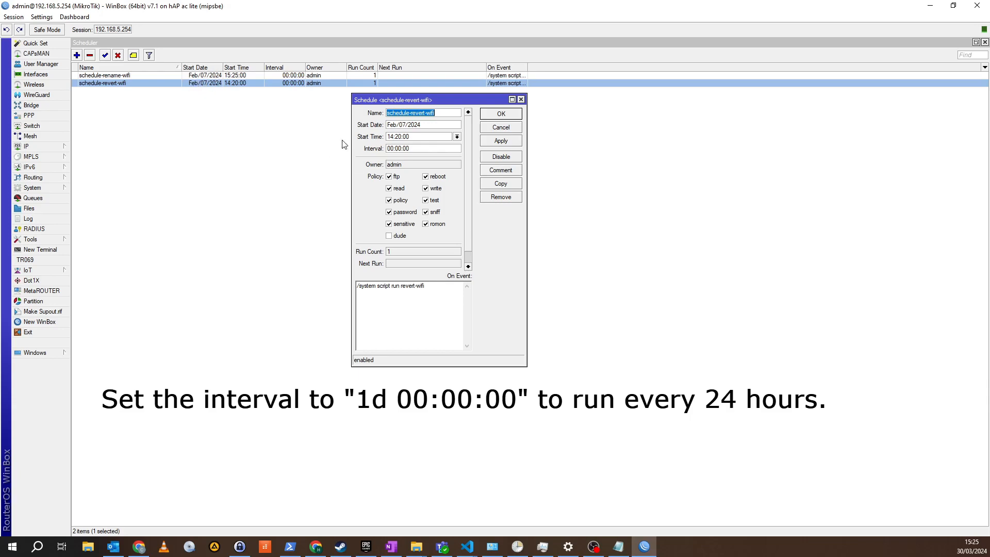
{"action": "left_click", "coordinate": [419, 139]}
{"action": "left_click", "coordinate": [392, 138]}
{"action": "key", "text": "BackSpace"}
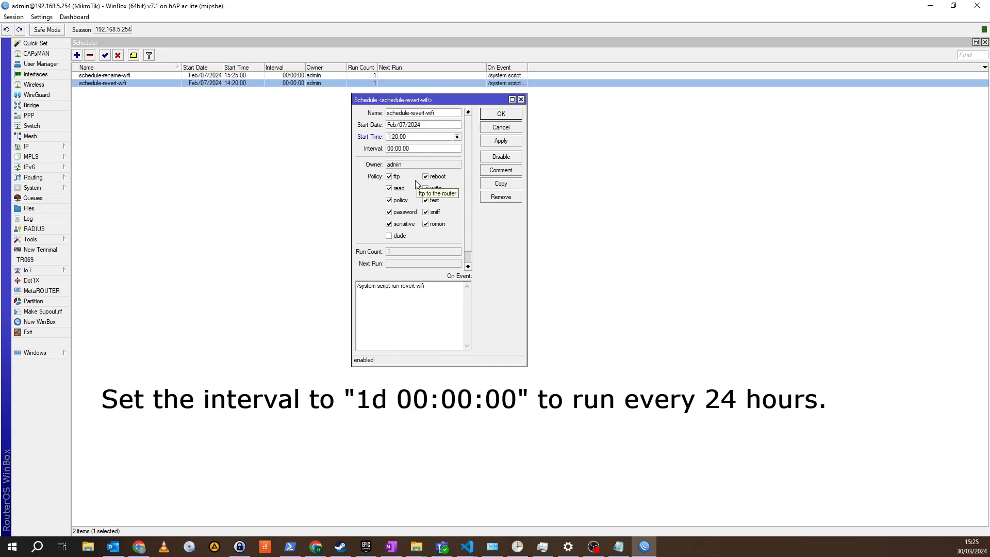
{"action": "type", "text": "5"}
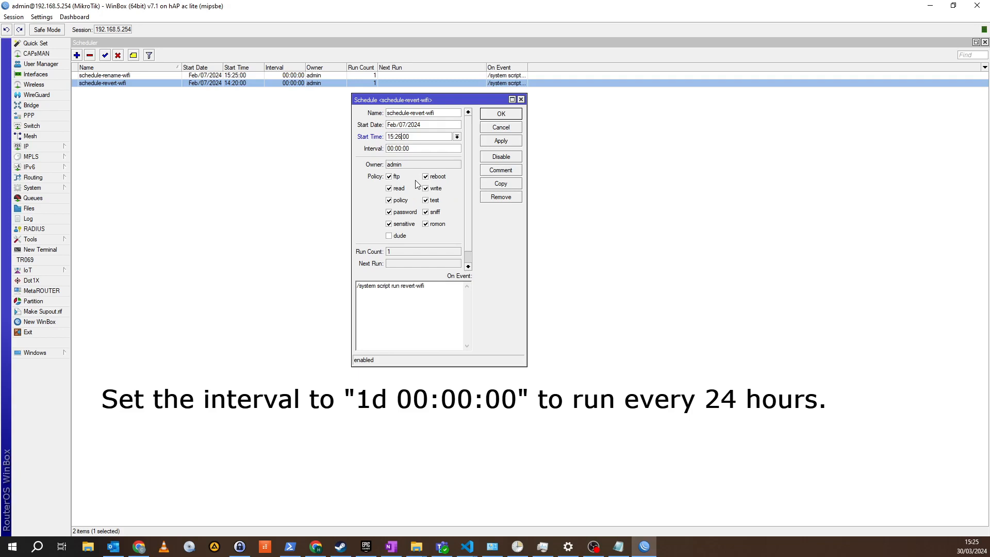
{"action": "left_click", "coordinate": [502, 141]}
{"action": "left_click", "coordinate": [502, 114]}
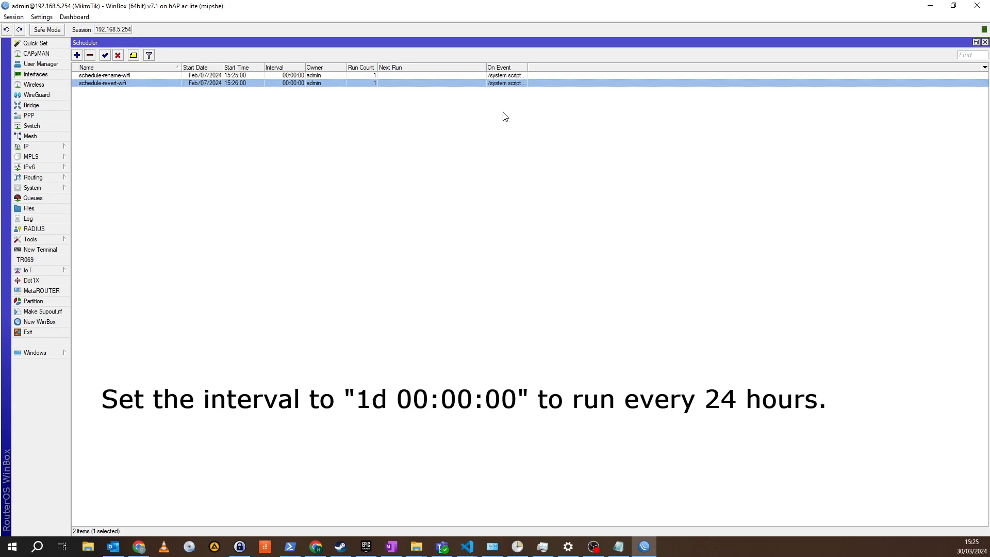
{"action": "left_click", "coordinate": [590, 304]}
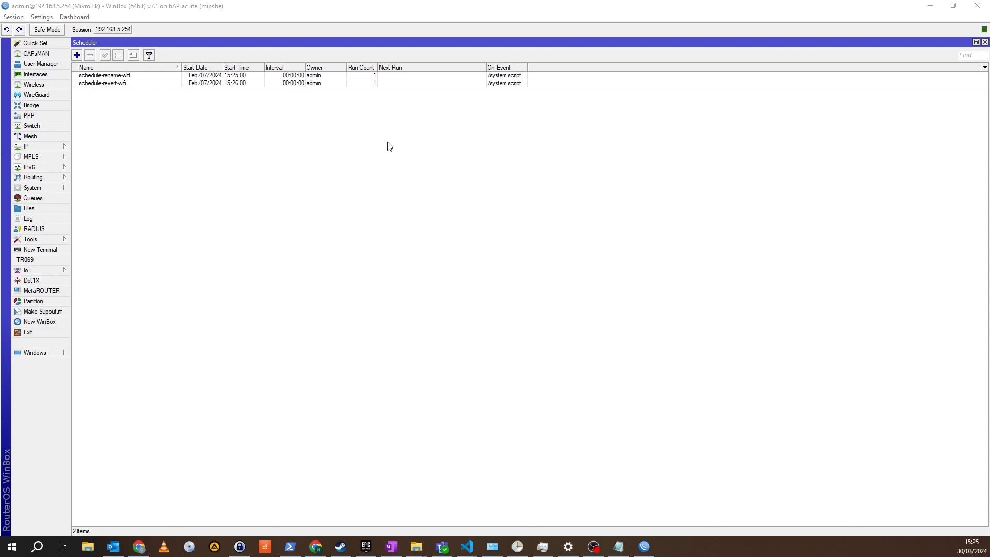
Check the start dates and times of both schedules and look over the wireless interface list
{"action": "left_click", "coordinate": [257, 76]}
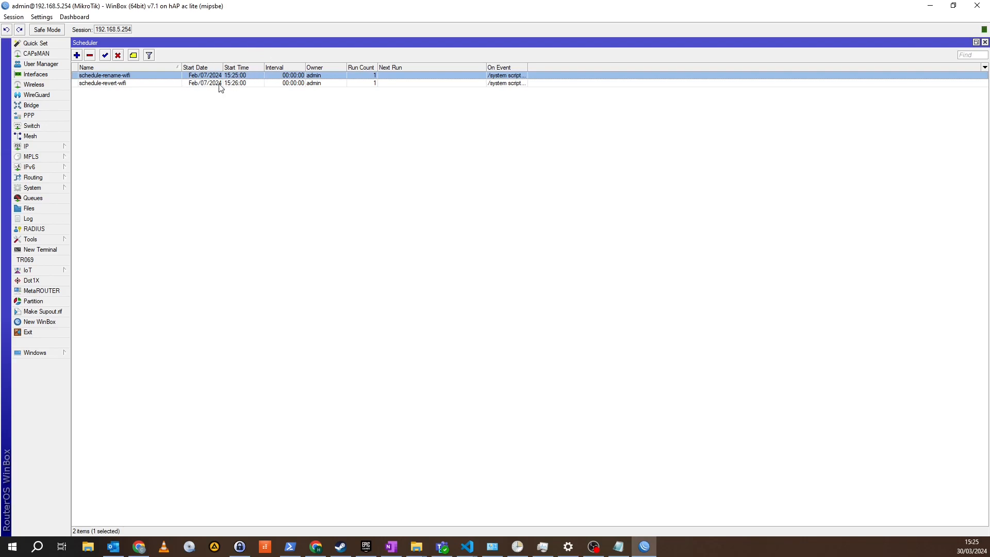
{"action": "left_click", "coordinate": [257, 84]}
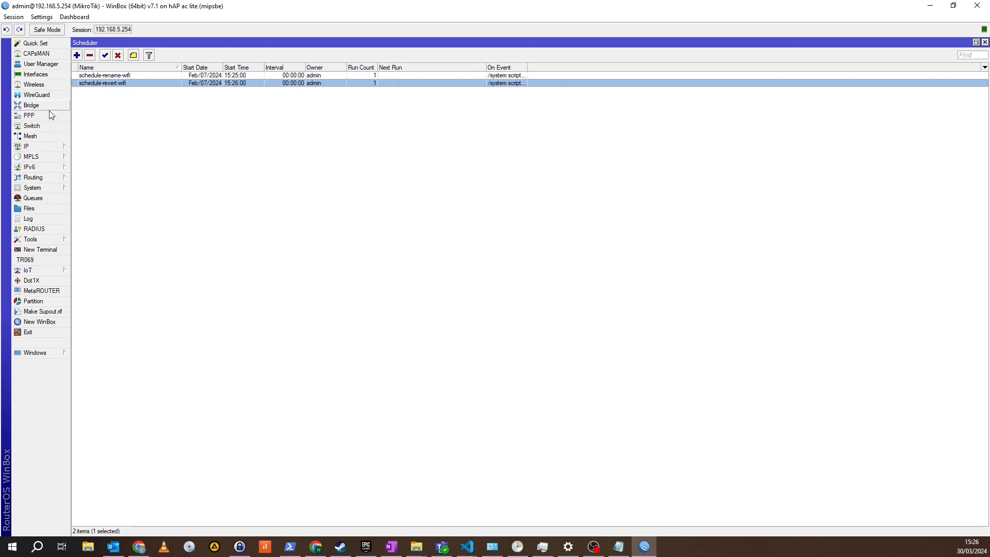
{"action": "left_click", "coordinate": [61, 84]}
{"action": "left_click_drag", "start_coordinate": [312, 221], "coordinate": [449, 27]}
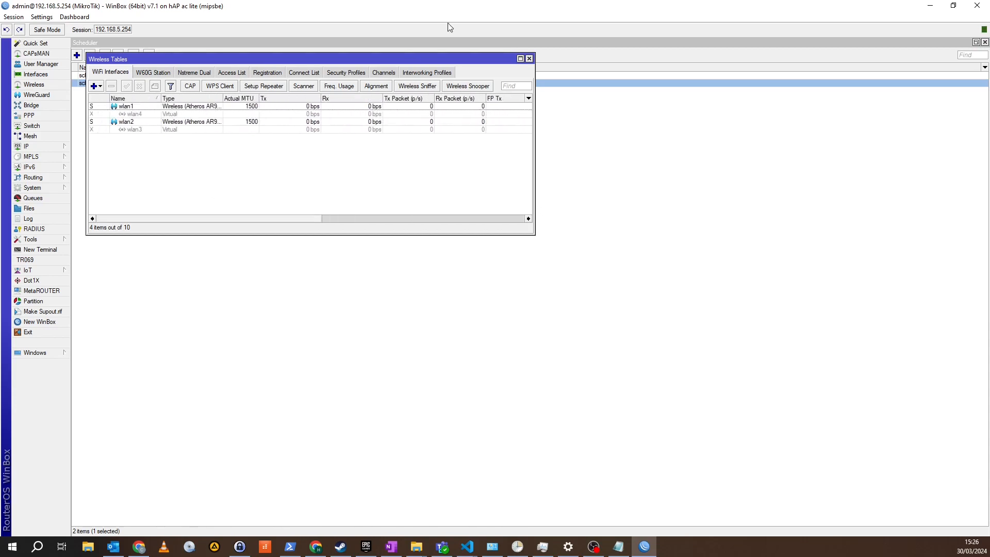
{"action": "left_click", "coordinate": [529, 59]}
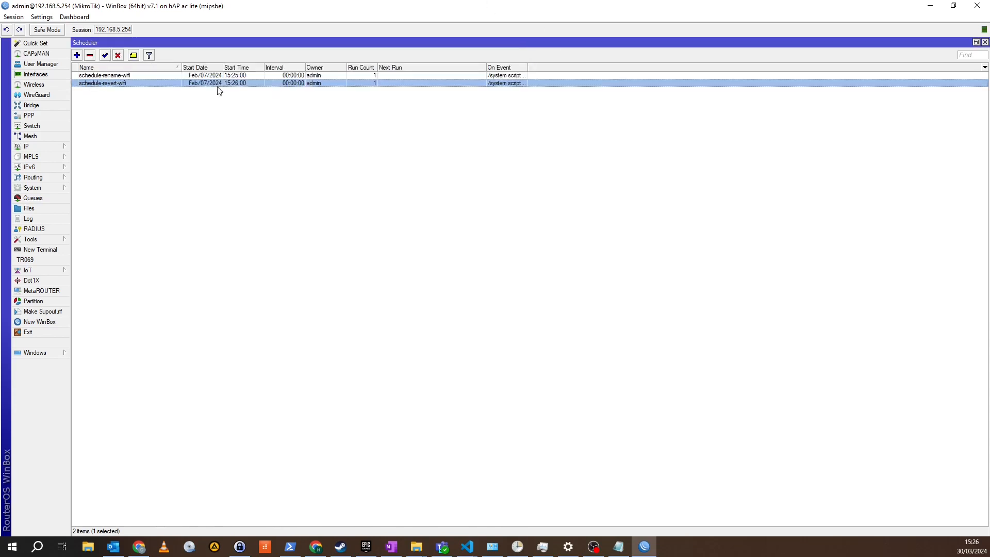
Set schedule-rename-wifi to start on Mar/30/2024 at 15:28:00 and save the entry
{"action": "double_click", "coordinate": [124, 78]}
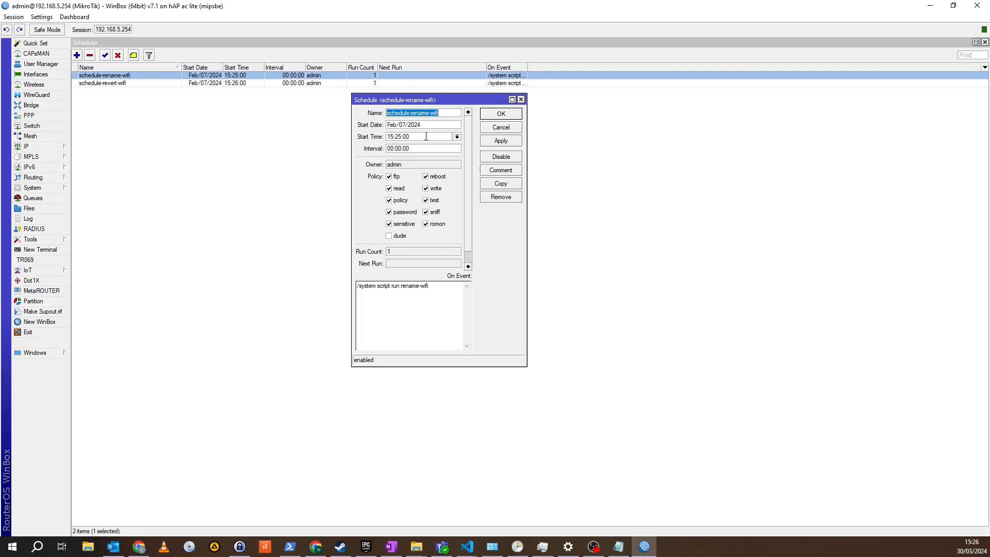
{"action": "left_click", "coordinate": [395, 125]}
{"action": "left_click", "coordinate": [426, 127]}
{"action": "key", "text": "BackSpace"}
{"action": "key", "text": "BackSpace"}
{"action": "key", "text": "BackSpace"}
{"action": "type", "text": "Mar"}
{"action": "key", "text": "BackSpace"}
{"action": "key", "text": "BackSpace"}
{"action": "type", "text": "30"}
{"action": "left_click_drag", "start_coordinate": [397, 137], "coordinate": [402, 137]}
{"action": "type", "text": "8"}
{"action": "left_click", "coordinate": [504, 142]}
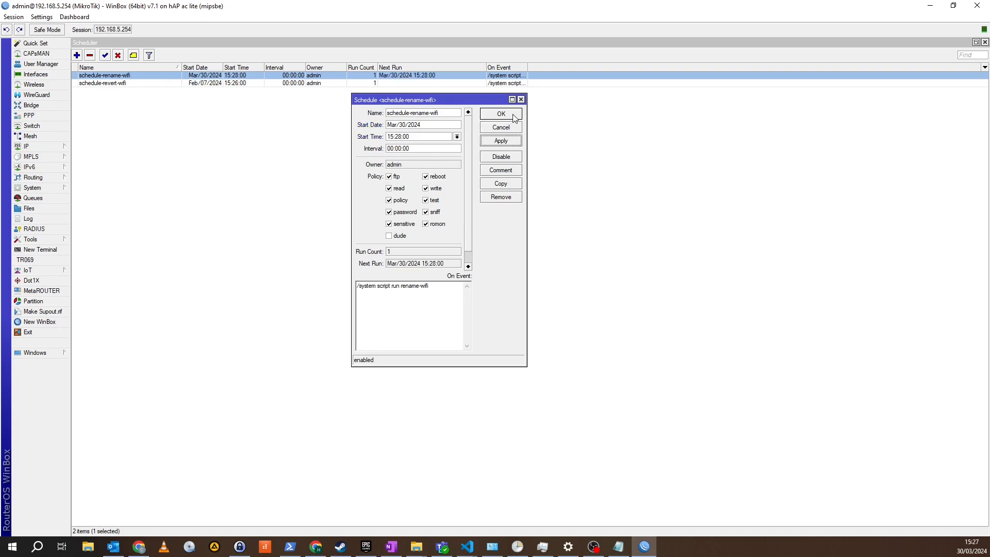
{"action": "left_click", "coordinate": [514, 118]}
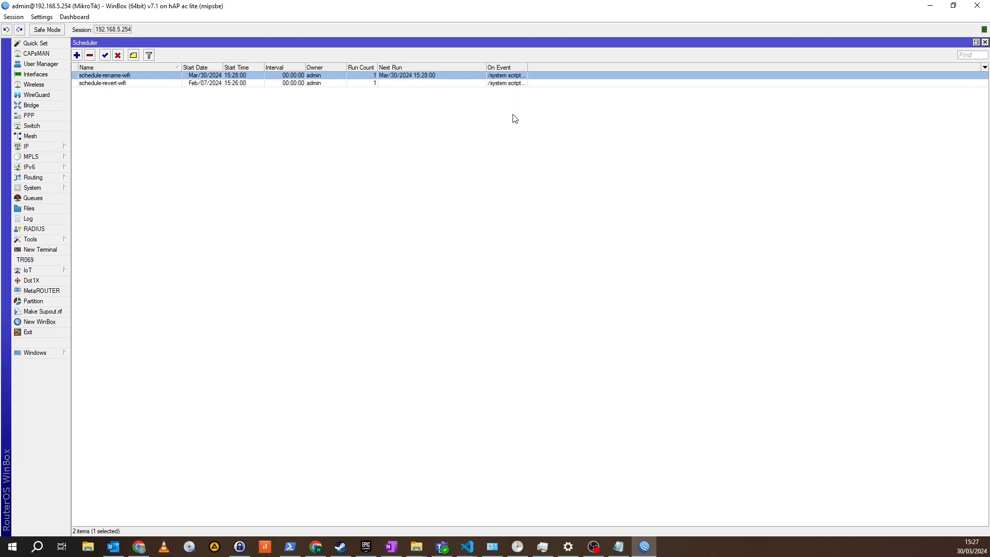
Set schedule-revert-wifi to start on Mar/30/2024 at 15:29:00 and save the entry
{"action": "double_click", "coordinate": [406, 83]}
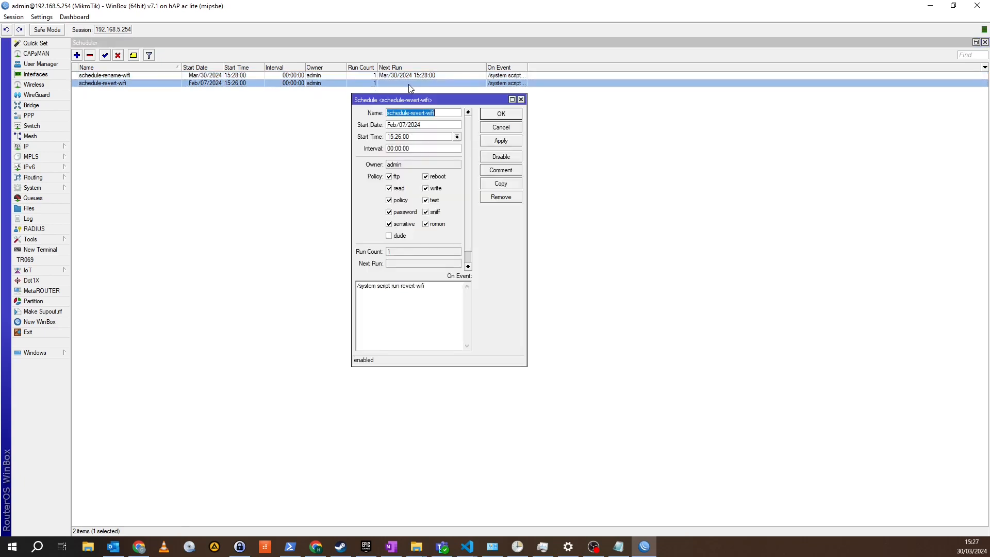
{"action": "left_click", "coordinate": [400, 126]}
{"action": "key", "text": "BackSpace"}
{"action": "key", "text": "BackSpace"}
{"action": "key", "text": "BackSpace"}
{"action": "type", "text": "Mar"}
{"action": "key", "text": "BackSpace"}
{"action": "key", "text": "BackSpace"}
{"action": "type", "text": "30"}
{"action": "left_click", "coordinate": [501, 141]}
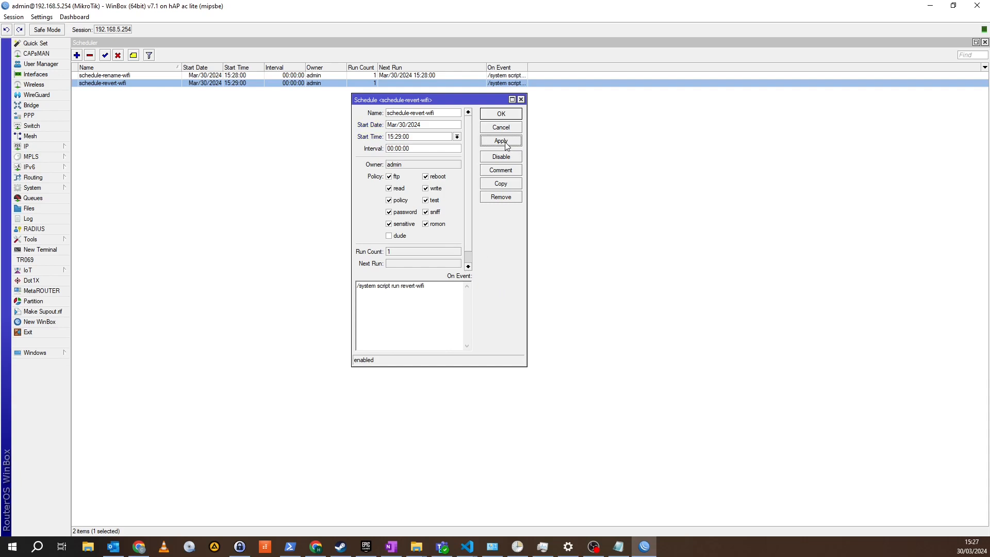
{"action": "left_click", "coordinate": [504, 115]}
{"action": "left_click", "coordinate": [308, 172]}
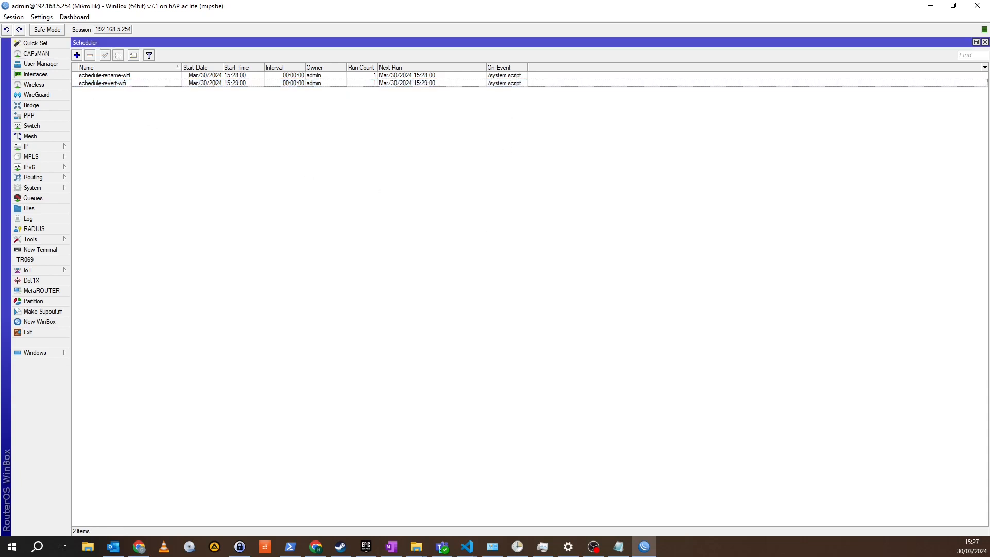
Check the SSIDs of the wireless interfaces and look over the latest log entries
{"action": "left_click", "coordinate": [42, 85]}
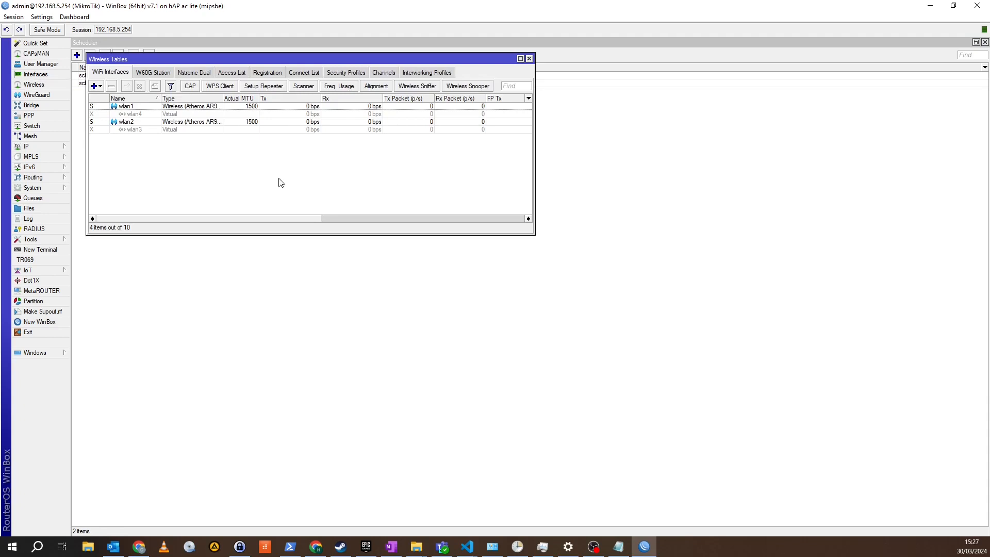
{"action": "left_click_drag", "start_coordinate": [318, 221], "coordinate": [511, 215]}
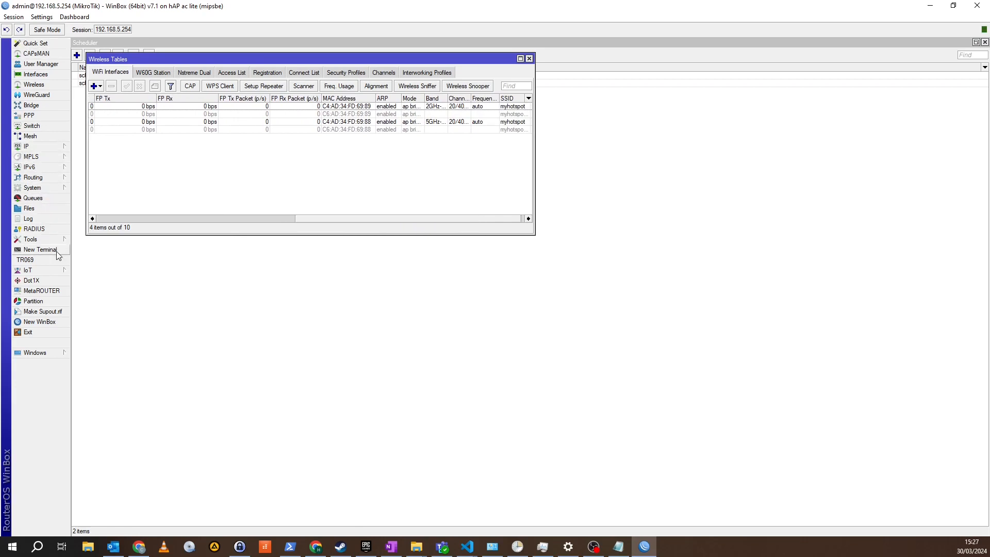
{"action": "left_click", "coordinate": [39, 217]}
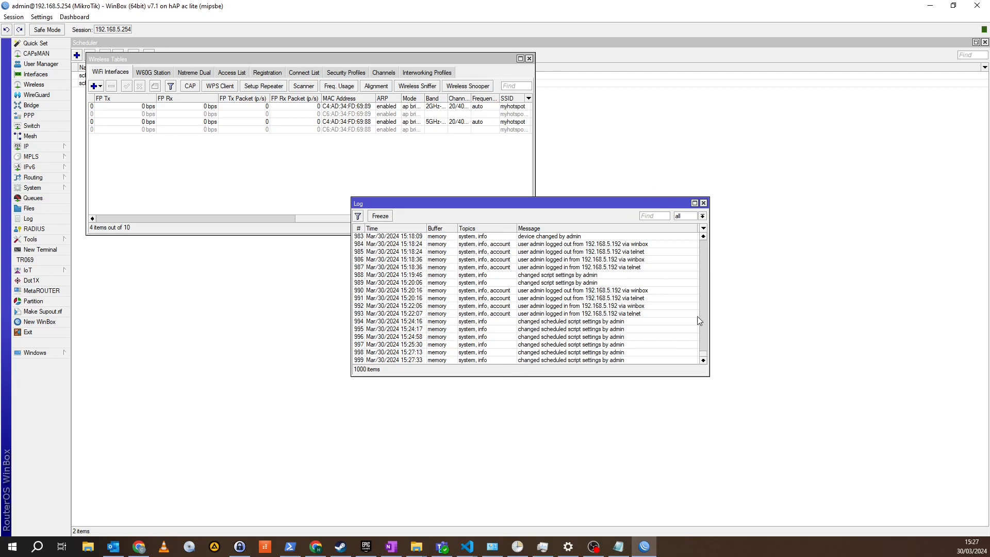
{"action": "left_click", "coordinate": [703, 203]}
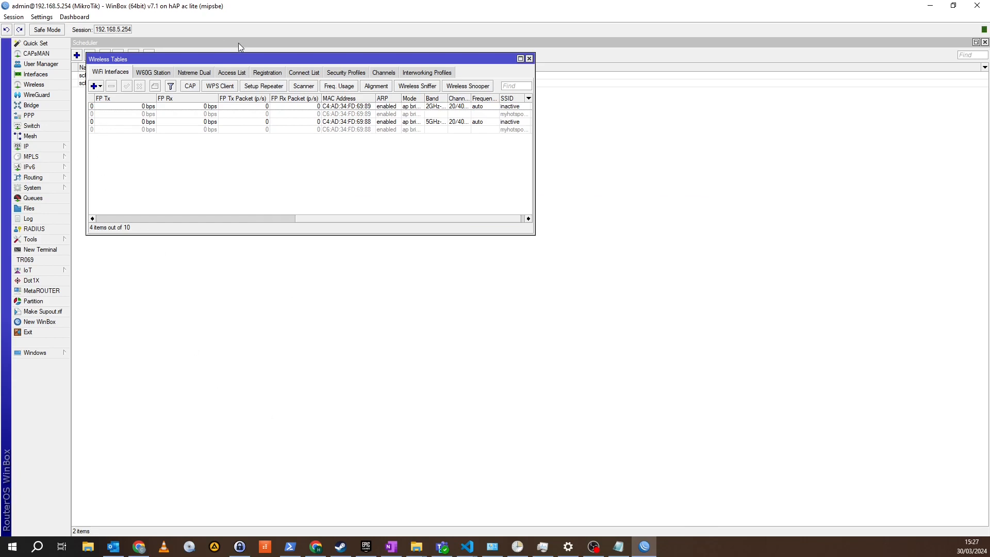
Move the wireless interface list clear of the schedules and check the log for device changes at the scheduled rename time
{"action": "left_click_drag", "start_coordinate": [183, 59], "coordinate": [251, 123]}
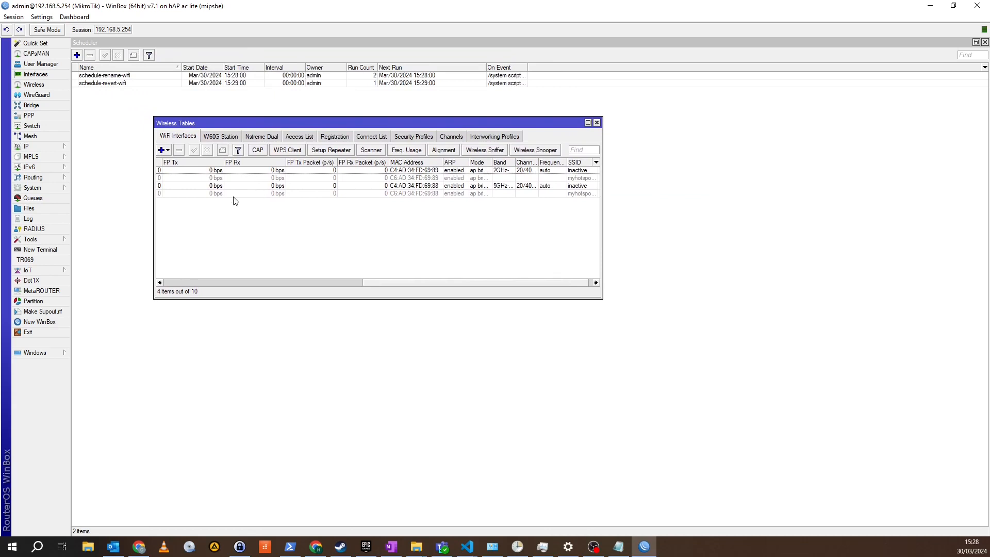
{"action": "left_click", "coordinate": [48, 219]}
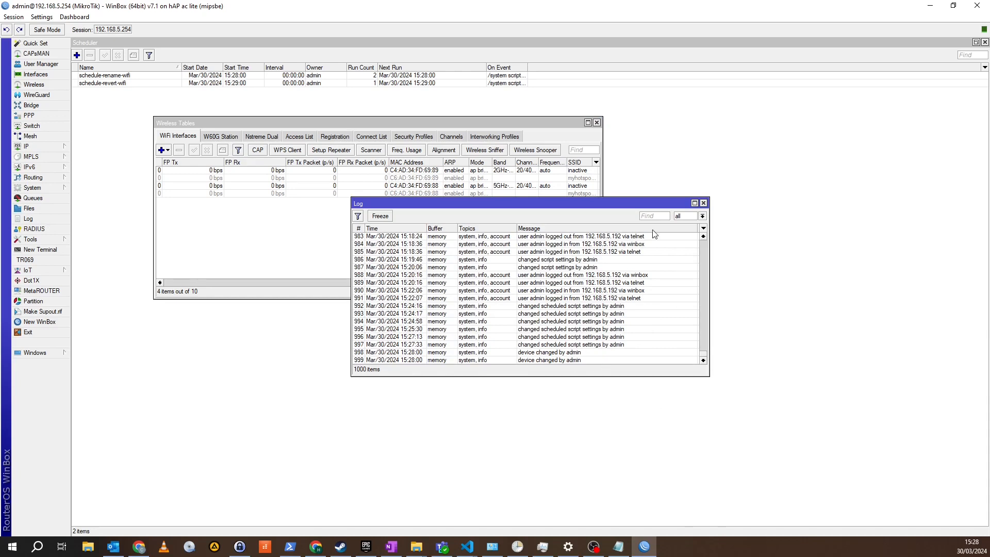
{"action": "left_click", "coordinate": [704, 203]}
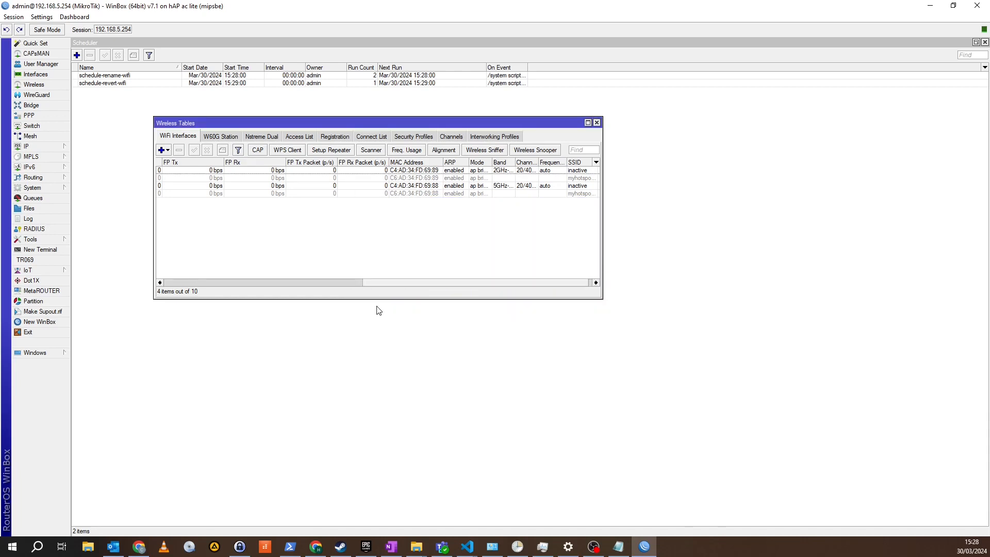